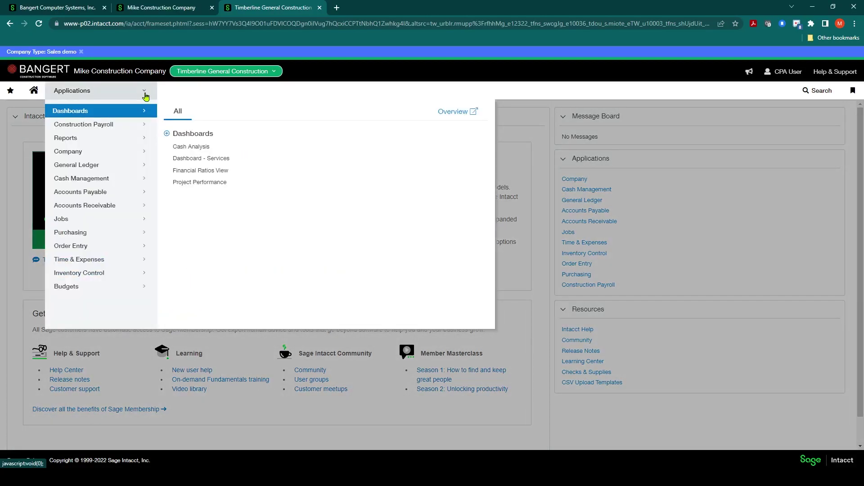
Step: Open Construction Payroll's System Pay Modifiers list, which shows Medical - EE, UNION DUES and 401K
mouse_move(125, 130)
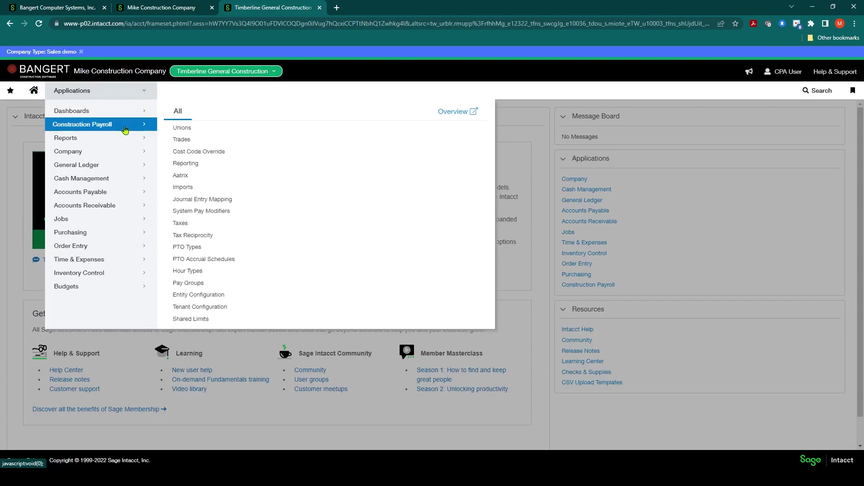
left_click(199, 215)
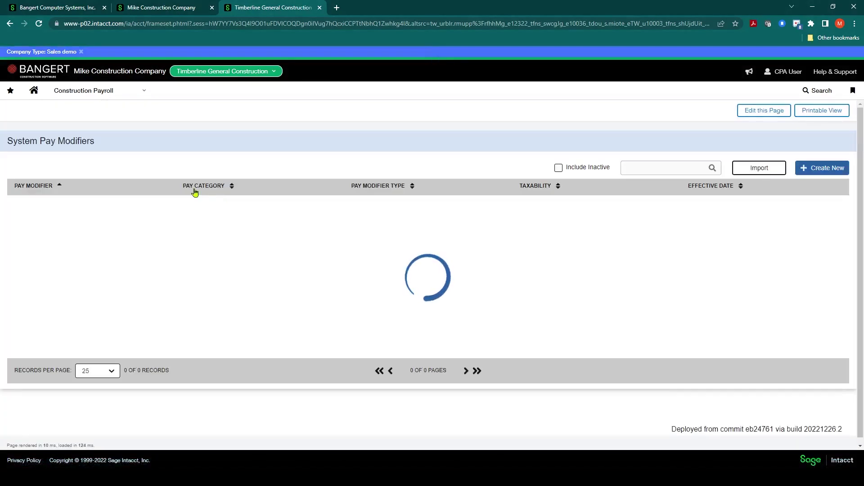
Step: Create a new system pay modifier with identifier DUES and effective date 12/27/2022
left_click(817, 168)
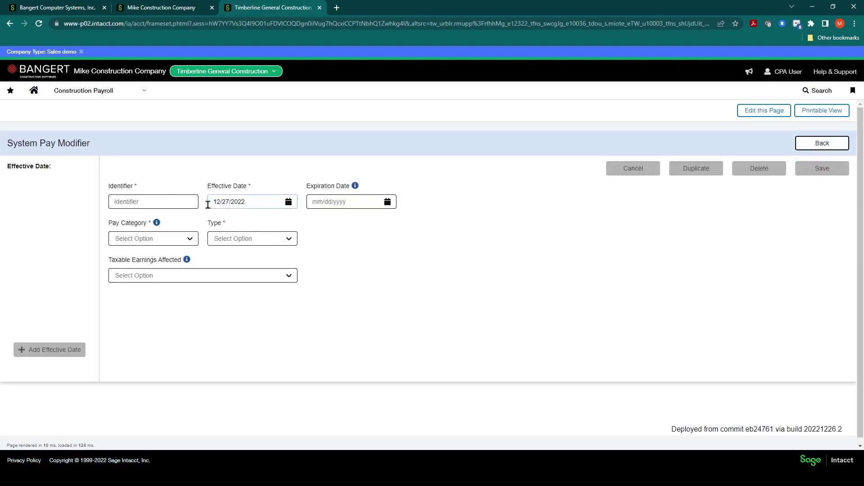
left_click(167, 205)
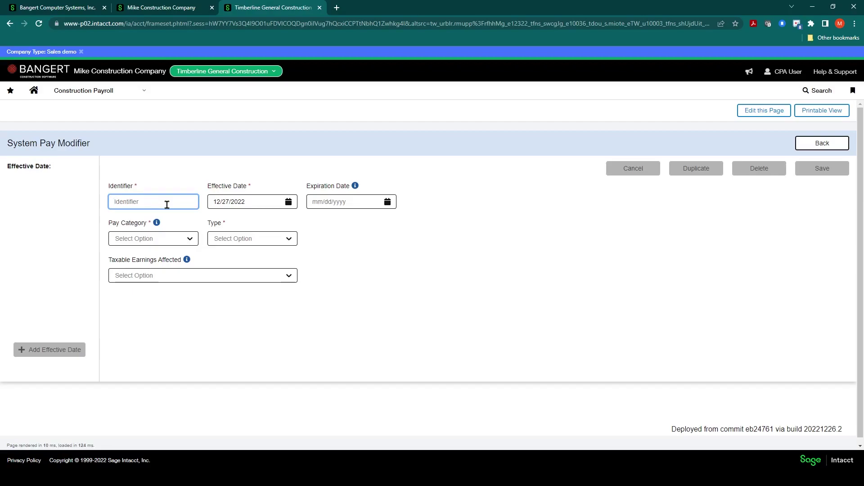
type("DUES")
key("Tab")
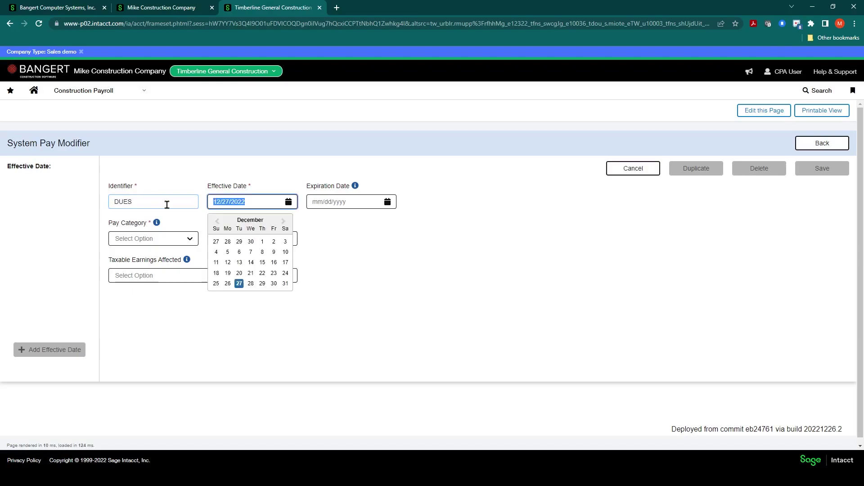
left_click(330, 240)
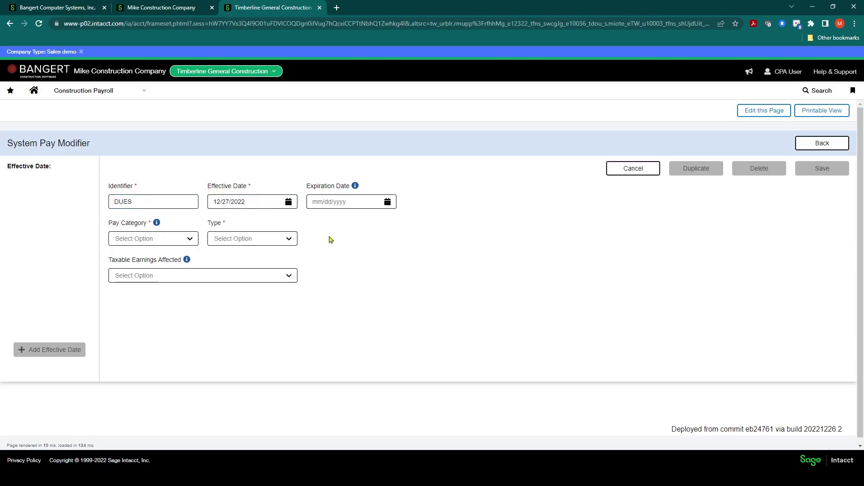
Step: Set the DUES modifier's pay category to Deduction and its type to Hour
left_click(190, 243)
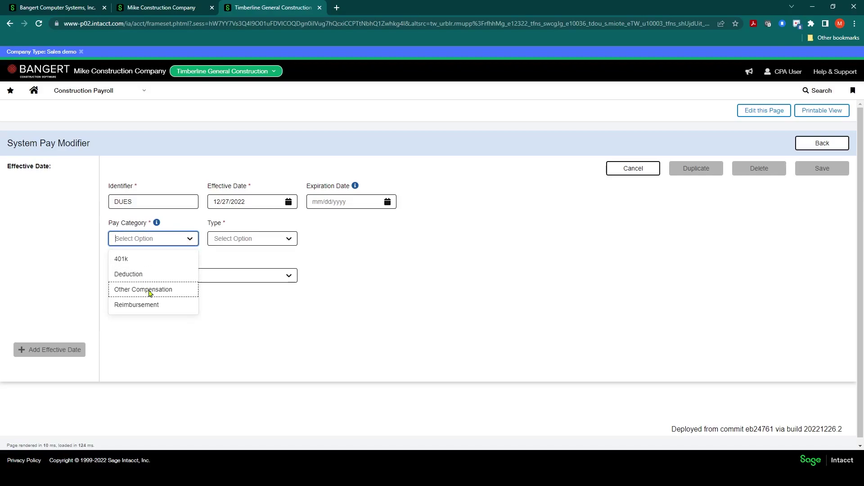
left_click(129, 275)
left_click(287, 241)
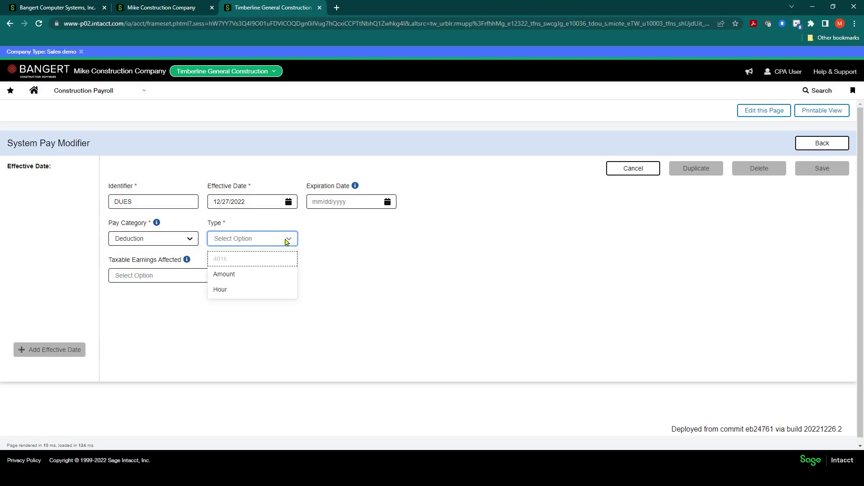
left_click(227, 291)
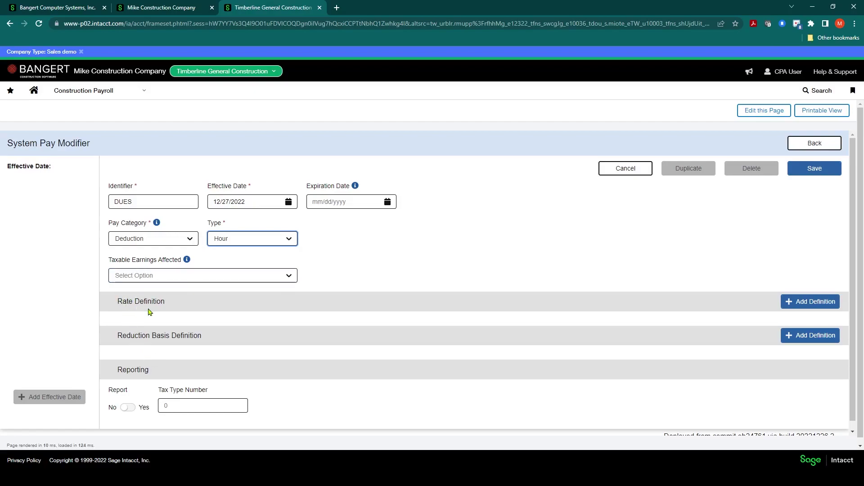
left_click(360, 265)
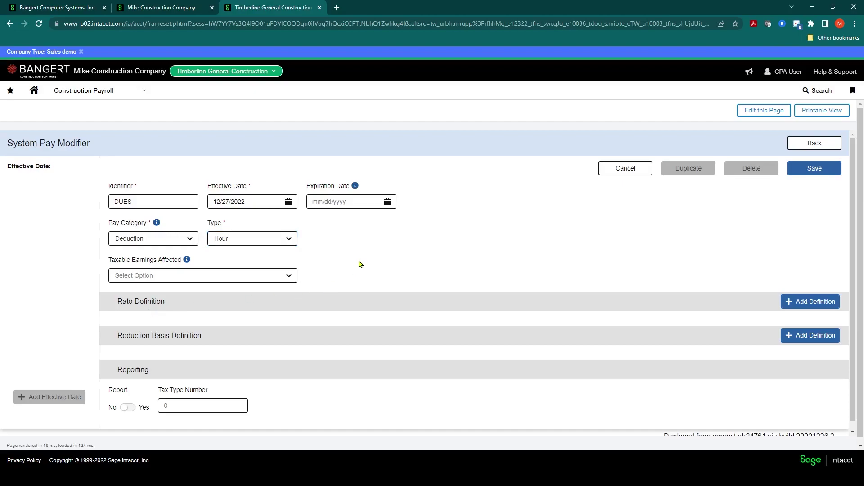
scroll(360, 265, "down", 1)
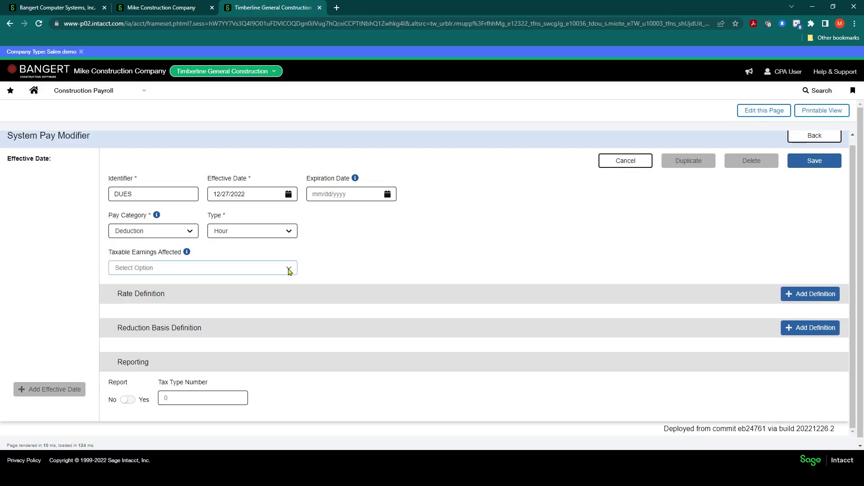
left_click(289, 270)
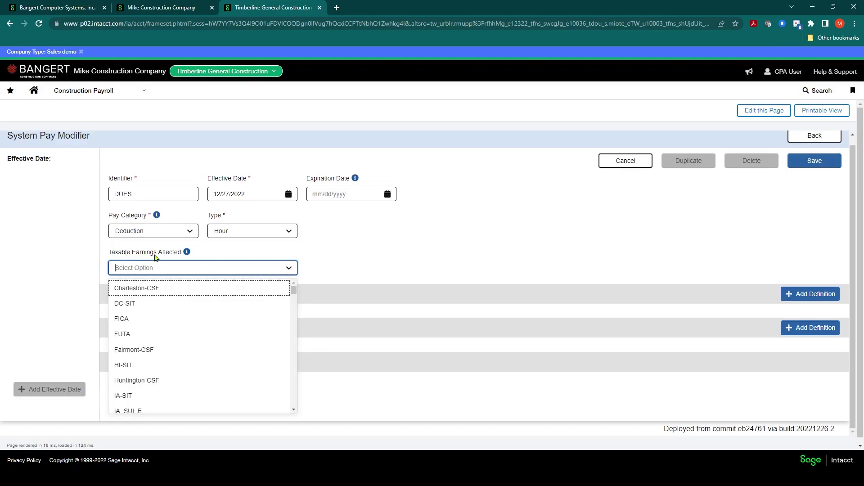
left_click(325, 258)
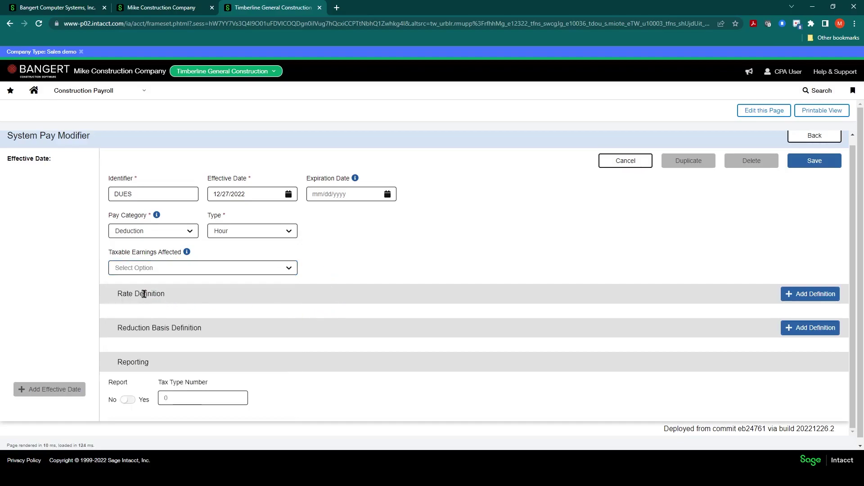
Step: Add a rate definition row to DUES with hour type REG
left_click(796, 295)
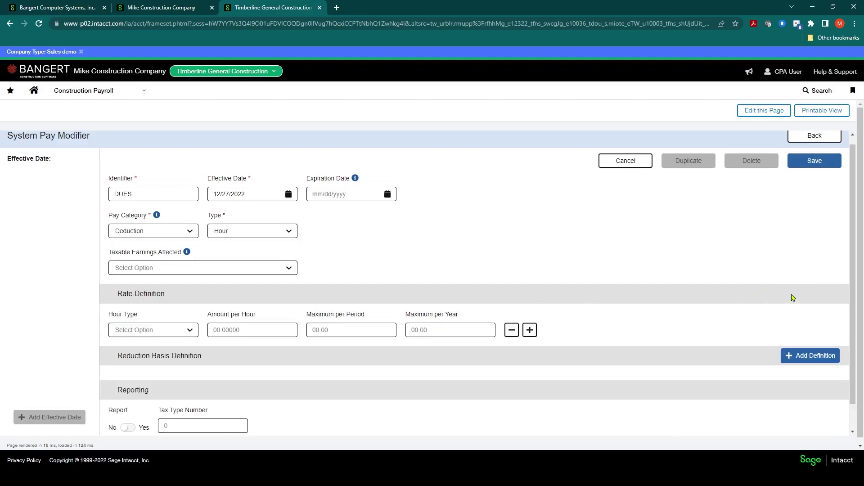
left_click(190, 331)
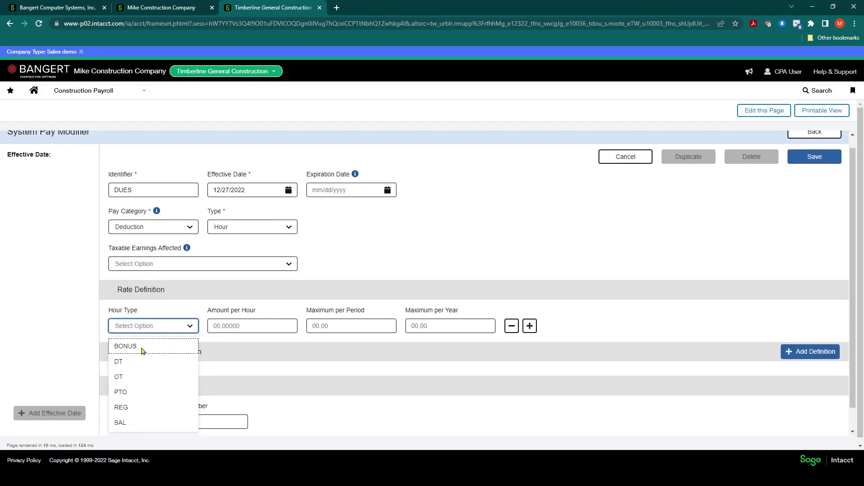
left_click(128, 411)
left_click(232, 324)
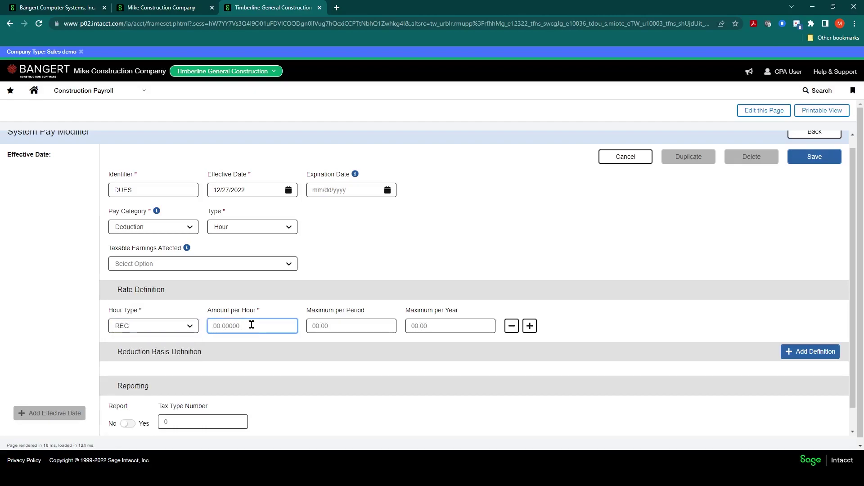
type("1")
key("BackSpace")
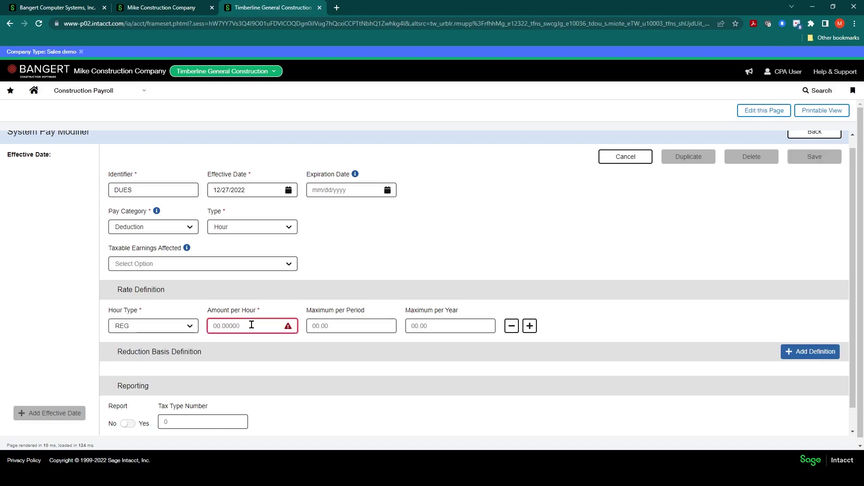
Step: Enter 1.50000 as the REG rate's amount per hour
key("shift+Tab")
key("alt+Down")
key("Escape")
key("Tab")
type("0")
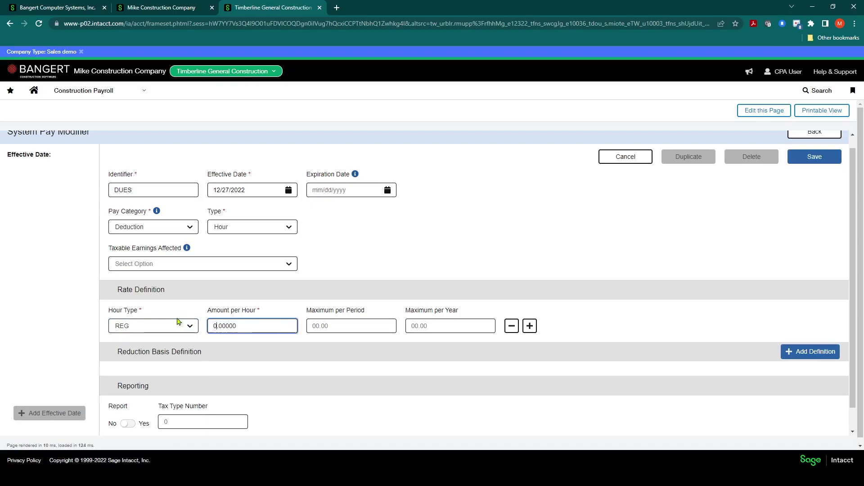
key("Tab")
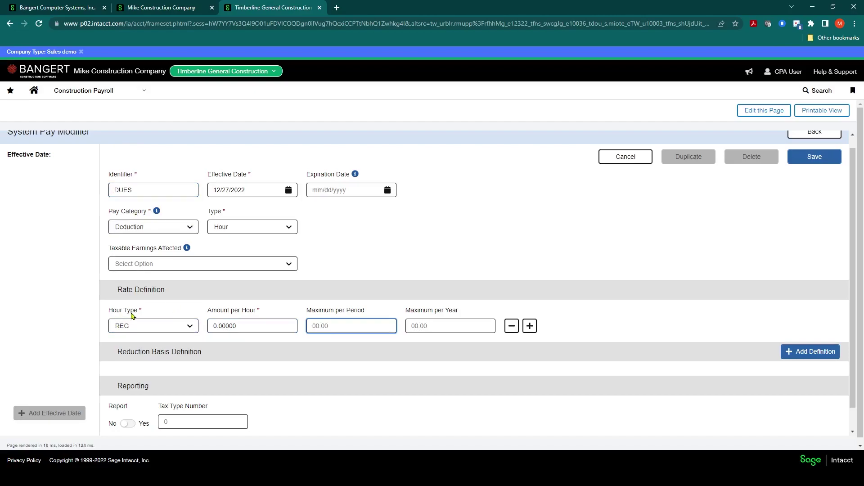
left_click(247, 331)
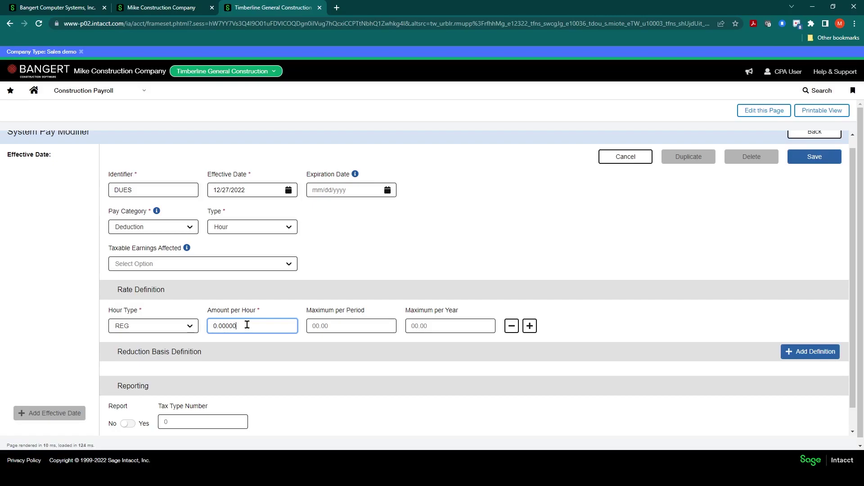
left_click_drag(242, 326, 208, 327)
type("1")
scroll(540, 322, "down", 1)
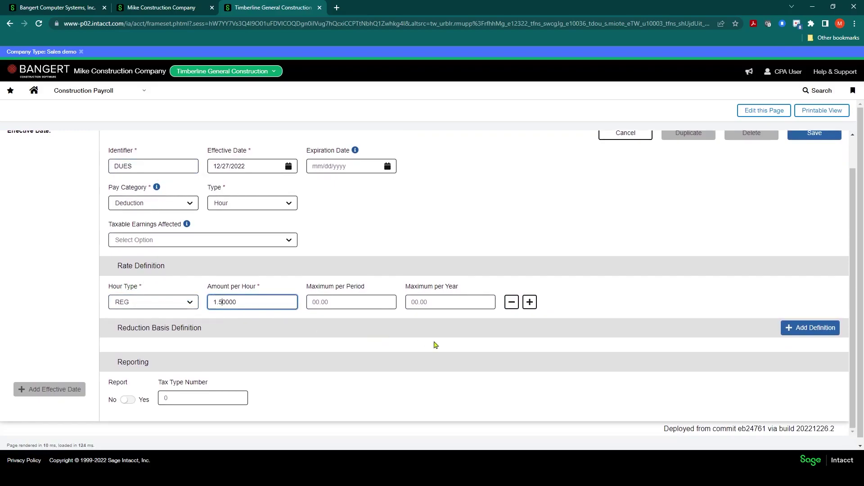
Step: Add OT and DT rate definition rows at 1.5 per hour each
left_click(529, 303)
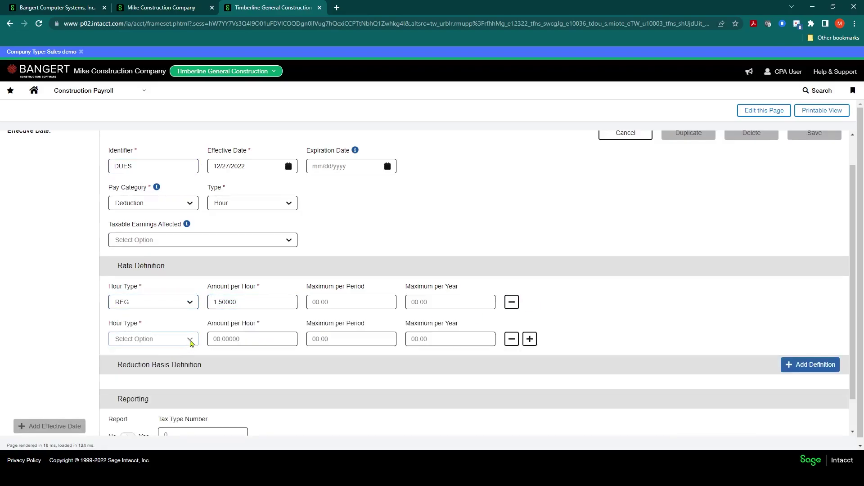
left_click(126, 339)
left_click(122, 377)
left_click(229, 326)
type("1.5")
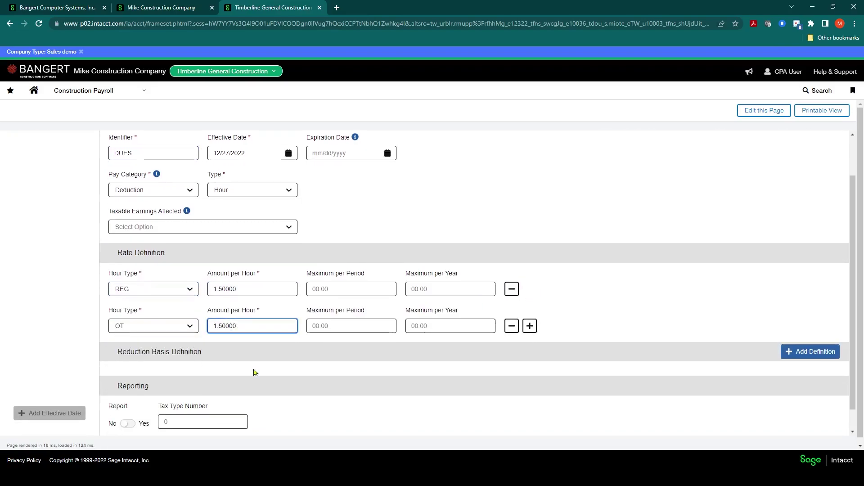
left_click(529, 326)
left_click(162, 363)
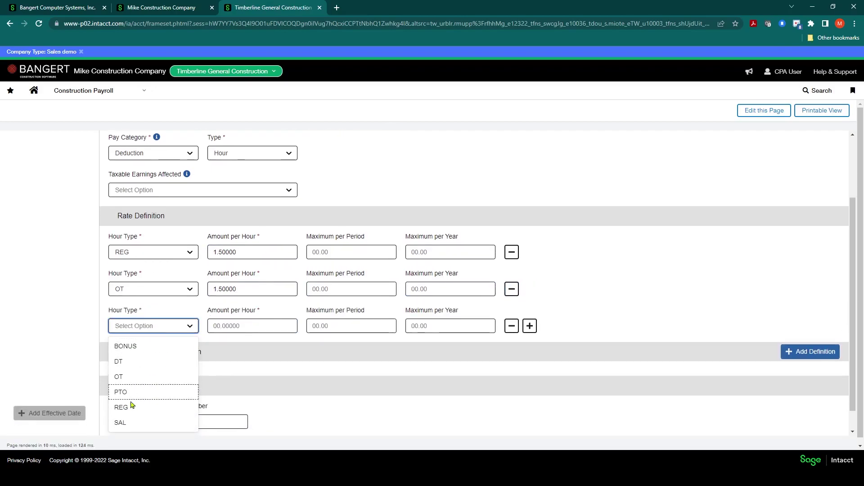
left_click(131, 363)
left_click(238, 324)
type("1.5")
left_click(353, 324)
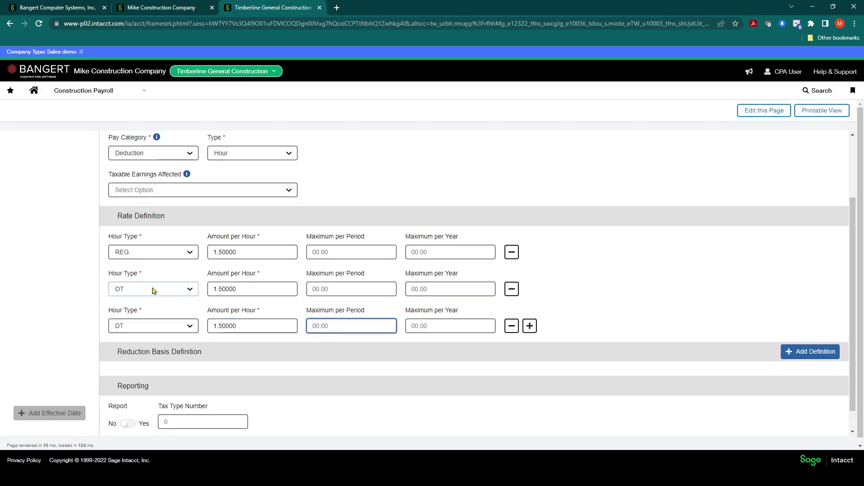
Step: Verify the OT and DT amounts and place focus in the tax type number field
left_click(241, 292)
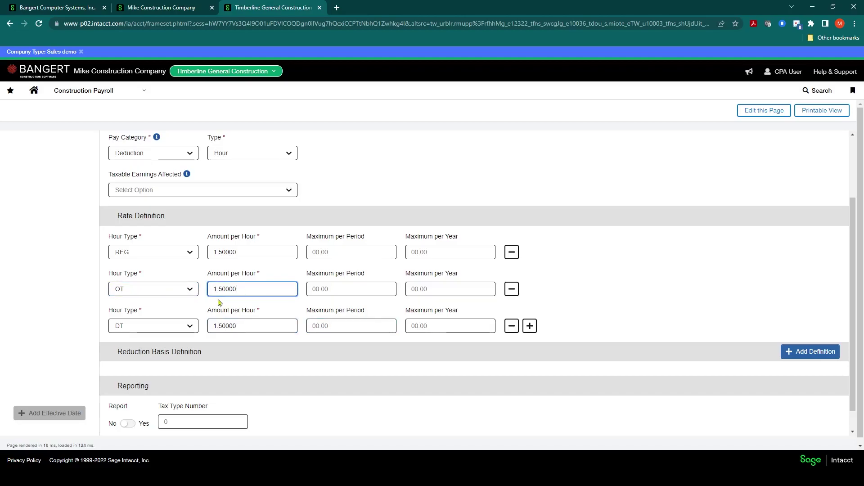
left_click(253, 326)
left_click(600, 285)
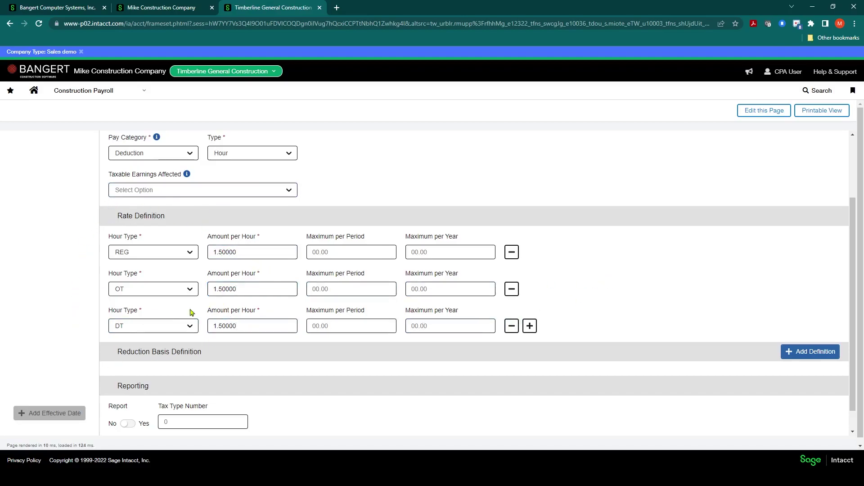
scroll(247, 292, "down", 1)
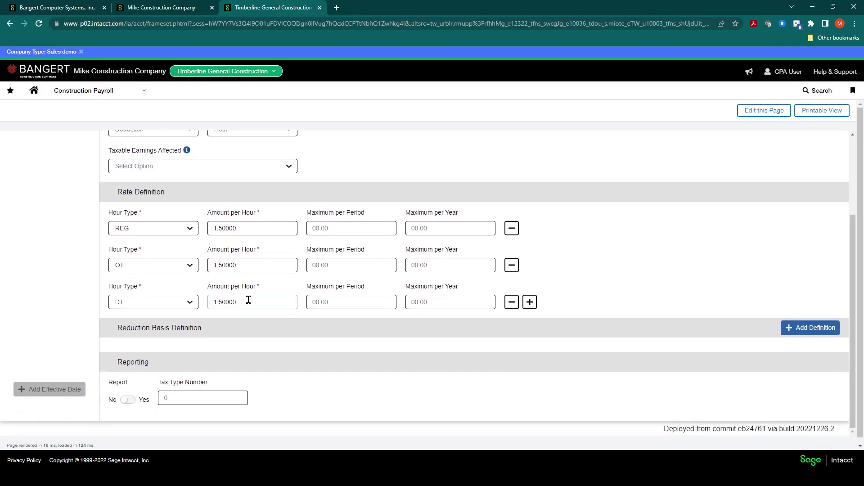
left_click(172, 397)
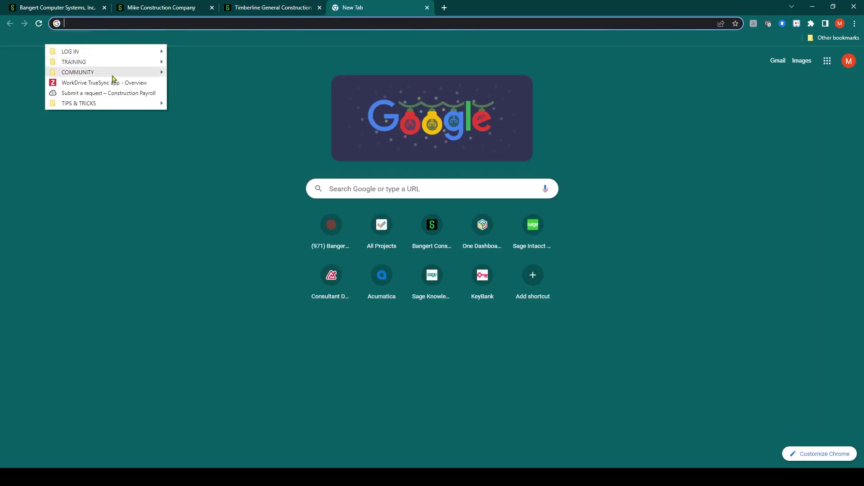
mouse_move(129, 104)
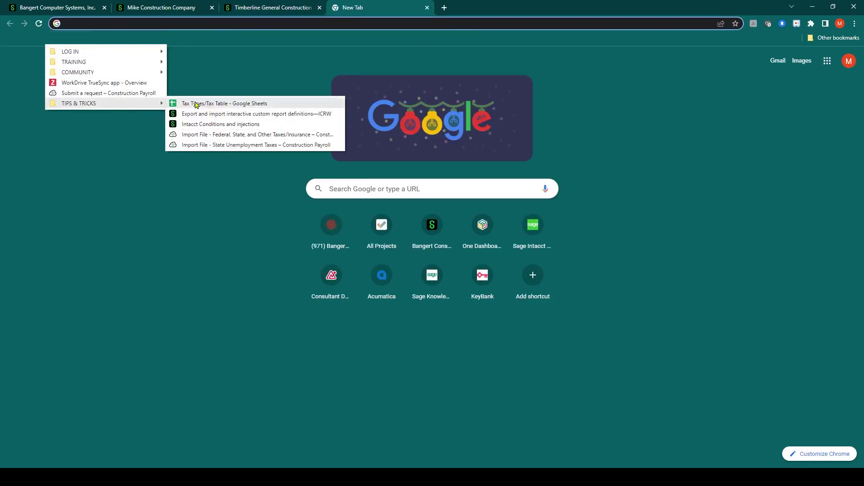
Step: Open the Tax Table spreadsheet and create a temporary filter view
left_click(216, 104)
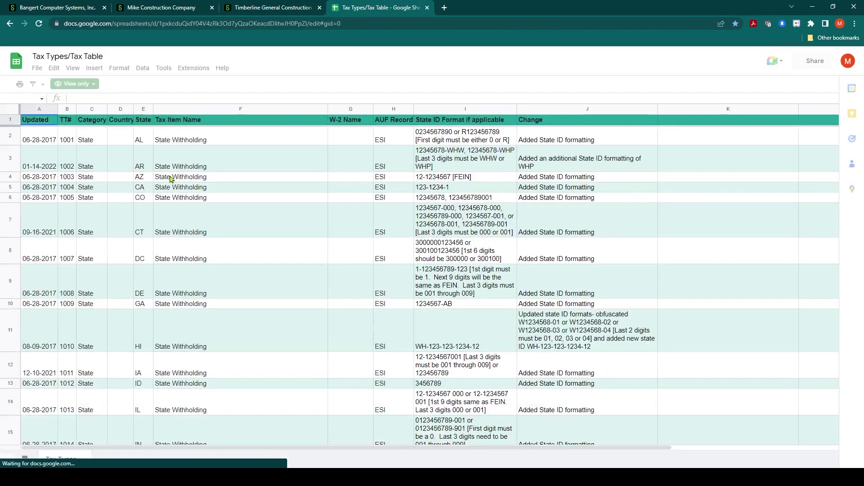
left_click(10, 120)
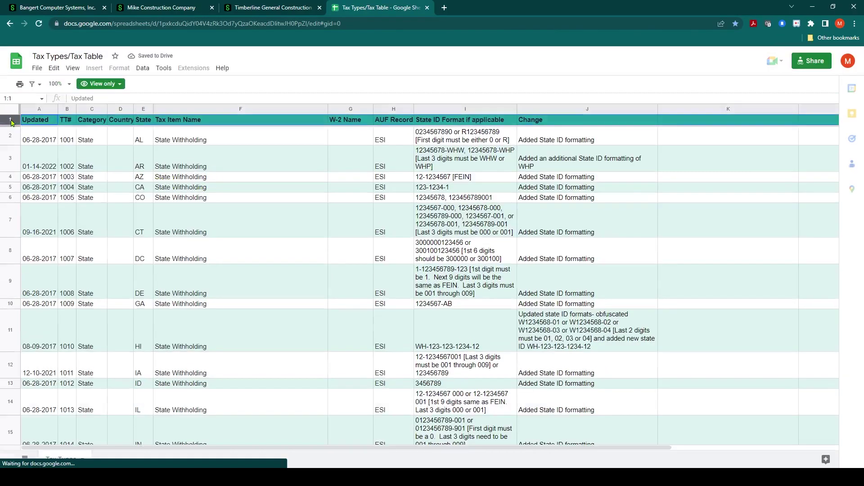
left_click(143, 69)
mouse_move(163, 68)
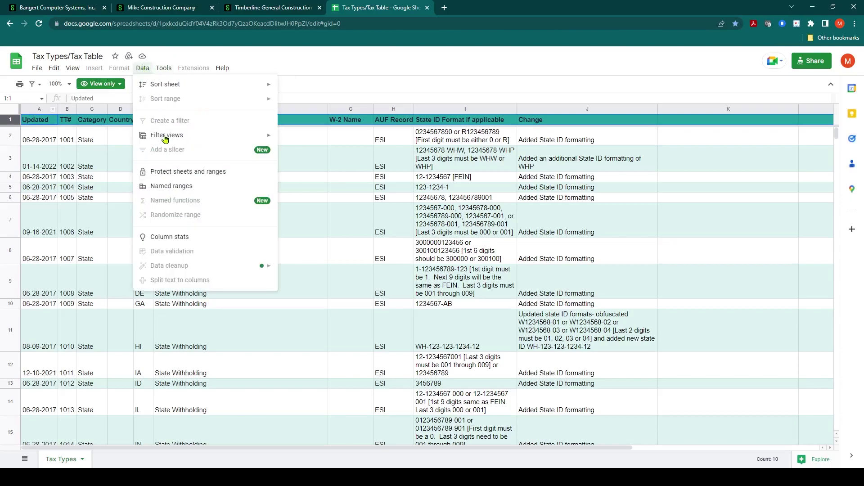
mouse_move(165, 140)
left_click(316, 141)
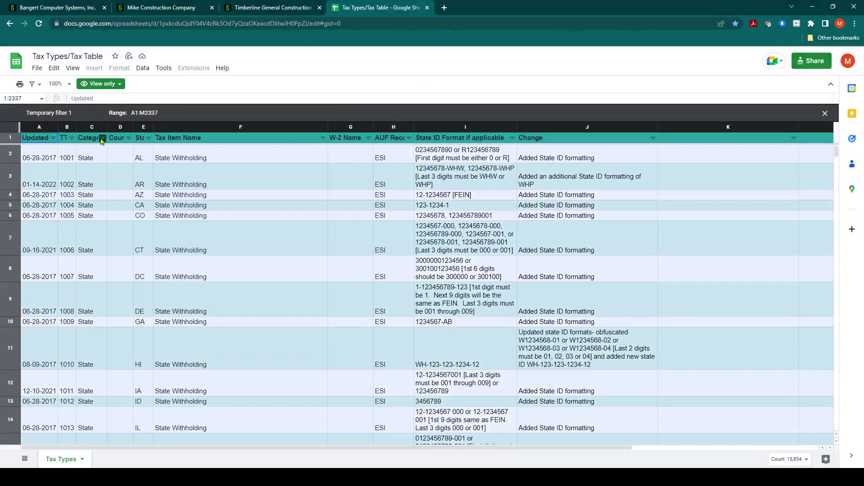
Step: Filter the Category column to show only W2 rows
left_click(103, 138)
left_click(143, 250)
scroll(135, 328, "down", 3)
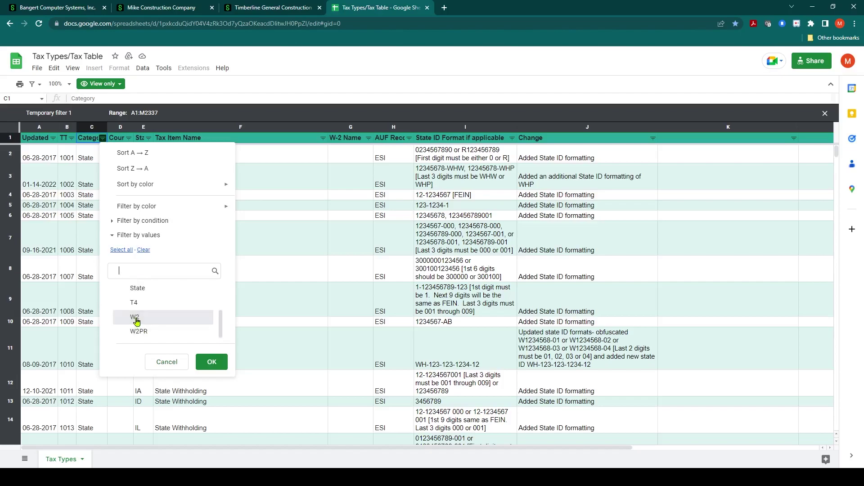
left_click(136, 321)
left_click(212, 362)
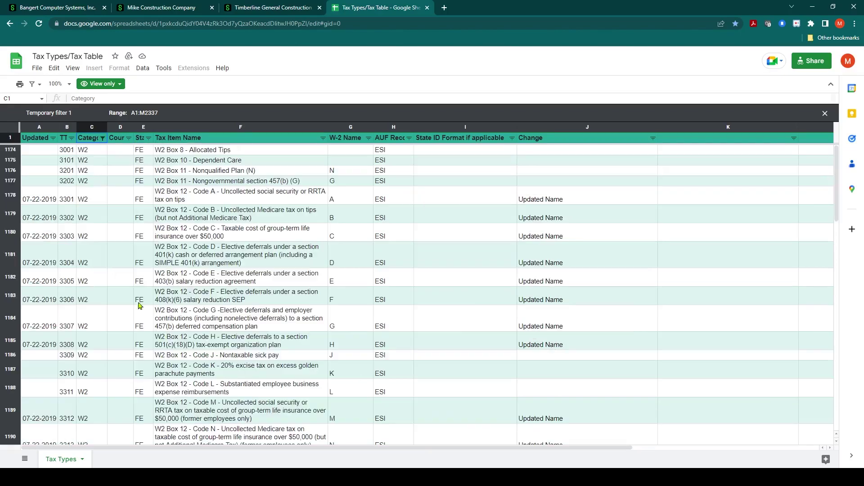
Step: Review the W2 Box 12 codes and find tax type 3303 for Code C
scroll(184, 214, "down", 1)
left_click(172, 242)
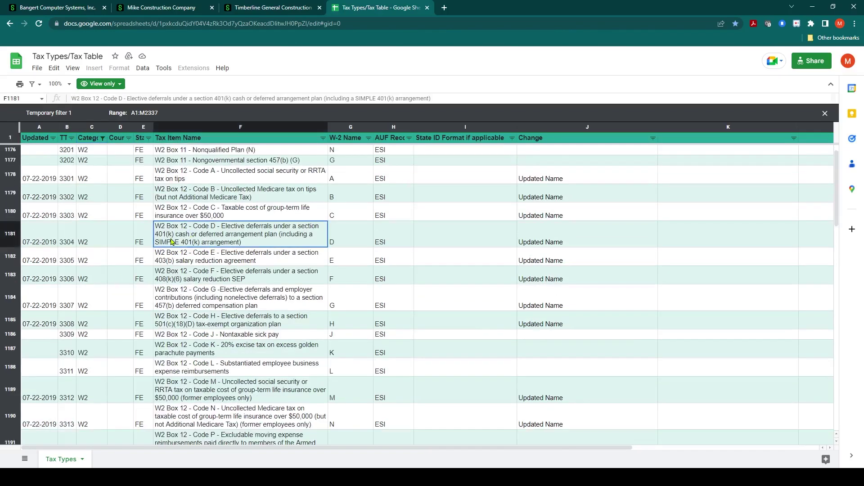
left_click(173, 213)
left_click(168, 197)
left_click(164, 178)
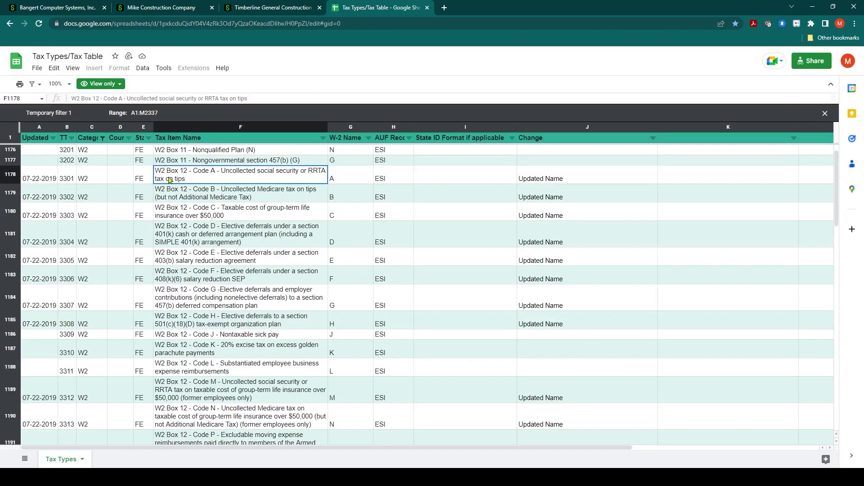
left_click(171, 194)
left_click(171, 215)
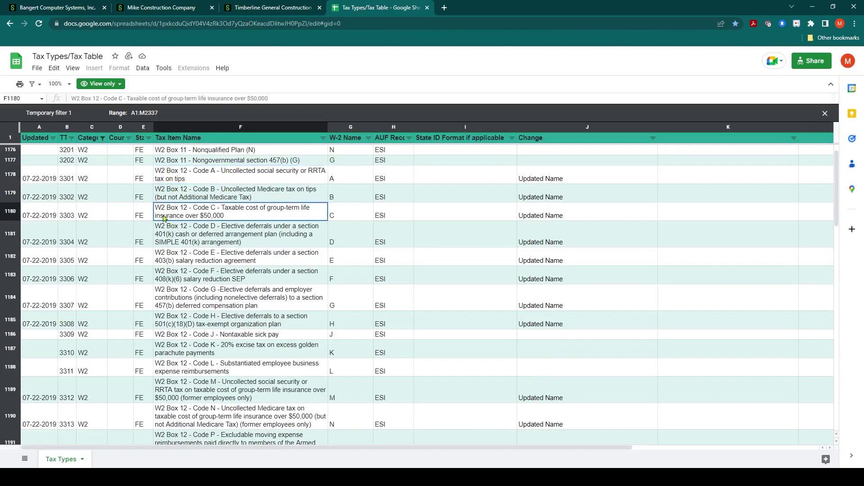
left_click(70, 216)
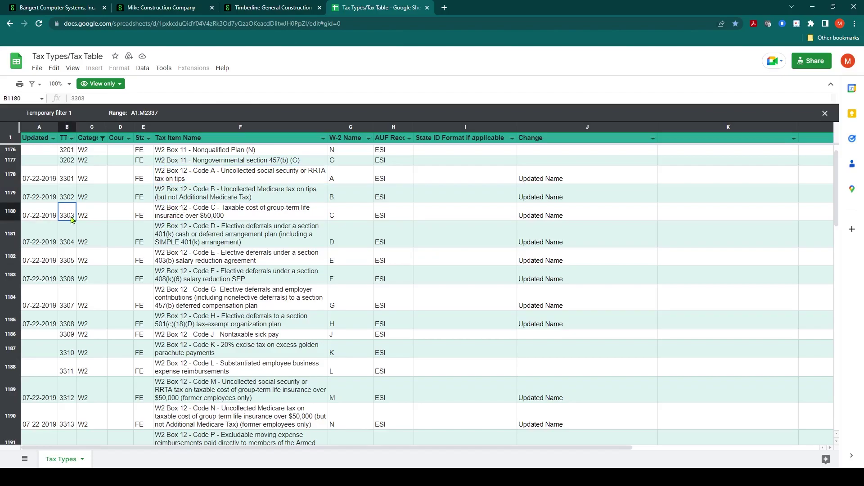
Step: Return to the DUES form, save it, and dismiss the Success message
left_click(273, 8)
left_click(181, 393)
scroll(243, 288, "up", 3)
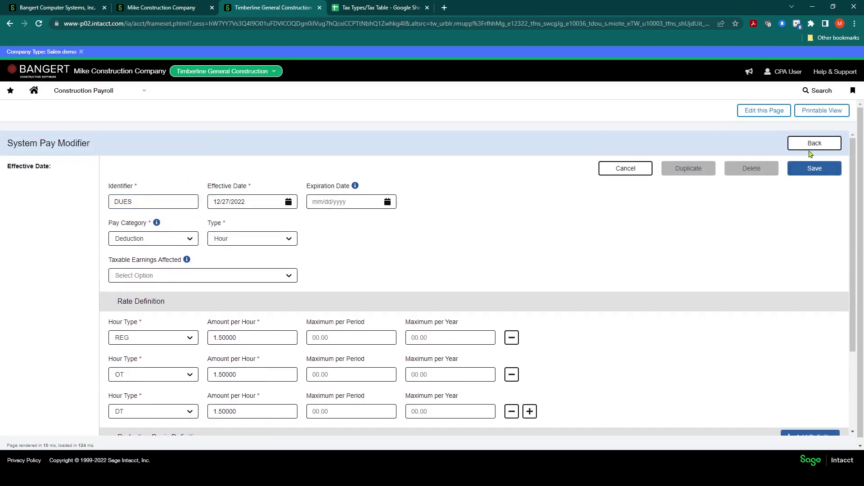
left_click(814, 168)
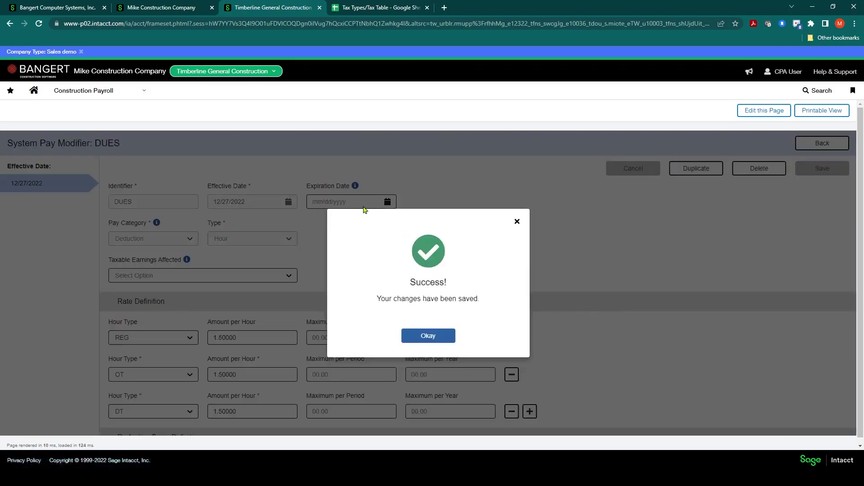
left_click(428, 336)
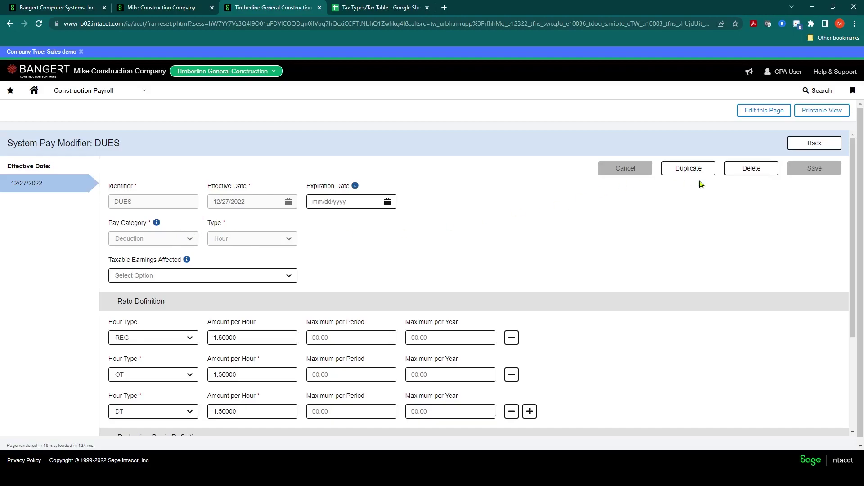
Step: Go back to the modifier list and create a new modifier with identifier H&W
left_click(812, 143)
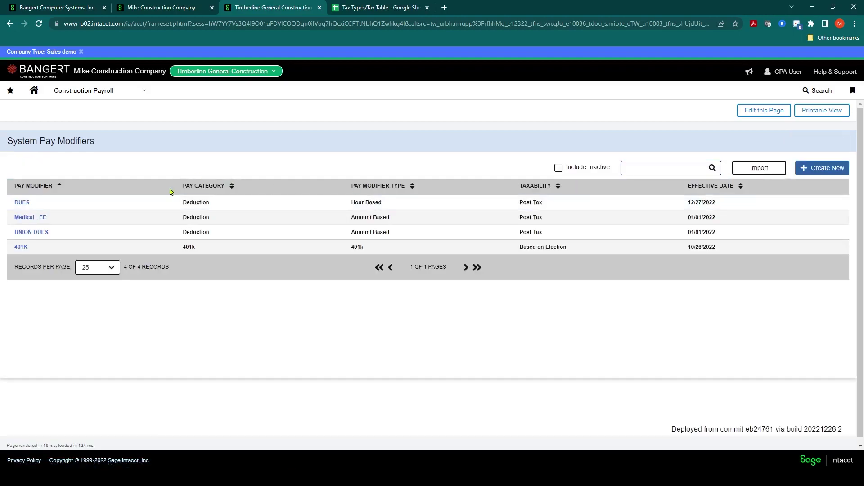
left_click(815, 170)
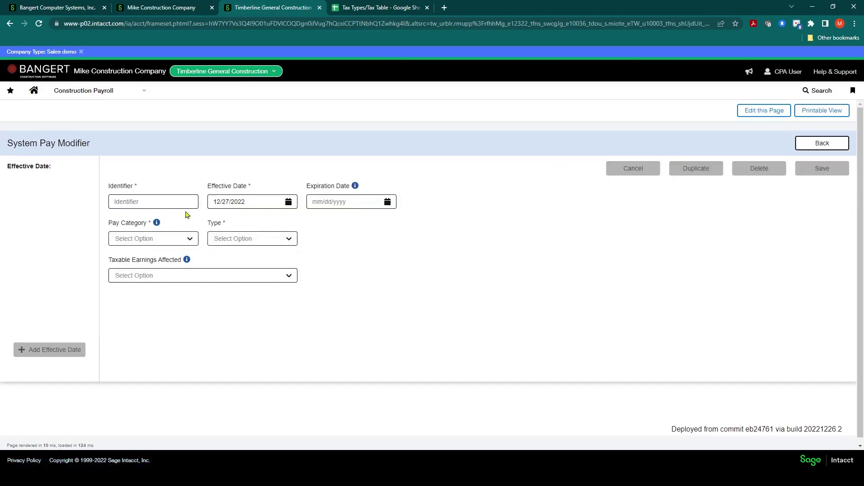
left_click(167, 201)
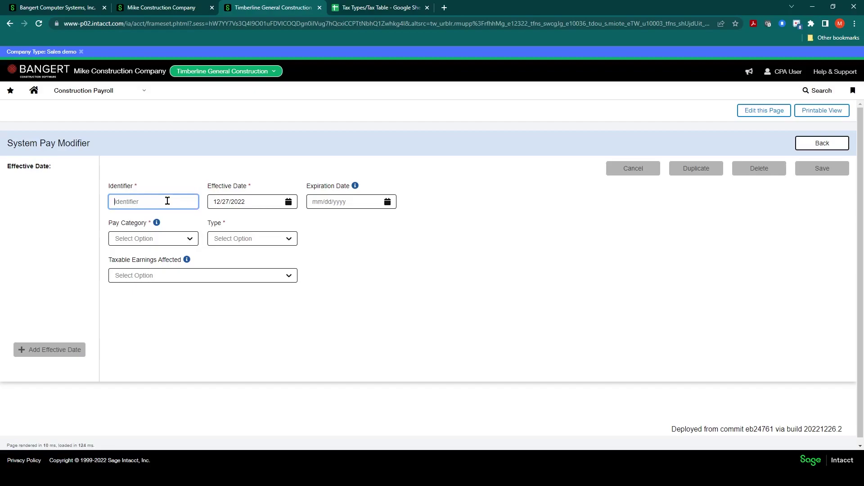
type("h&")
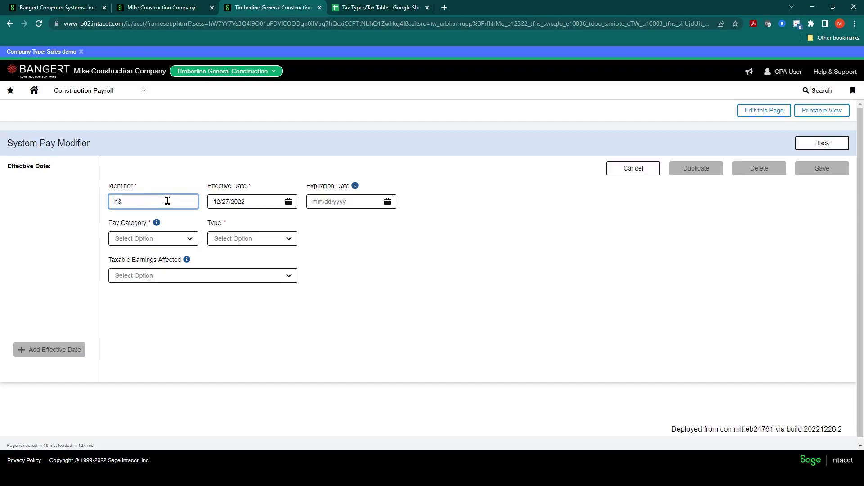
key("BackSpace")
key("BackSpace")
key("BackSpace")
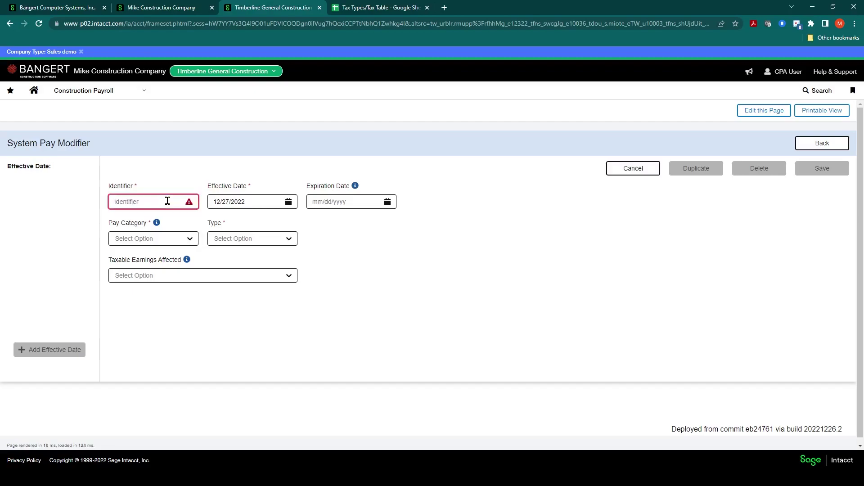
type("H&W")
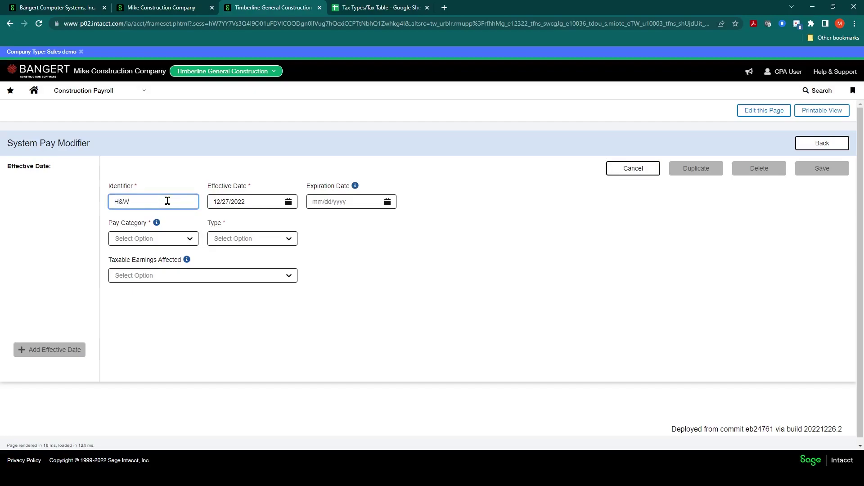
key("Tab")
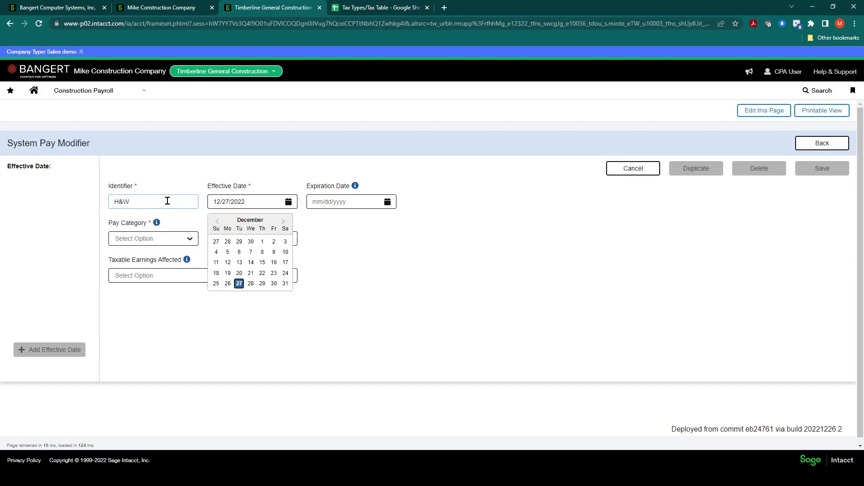
Step: Set H&W's pay category to Other Compensation and its type to Hour
left_click(193, 243)
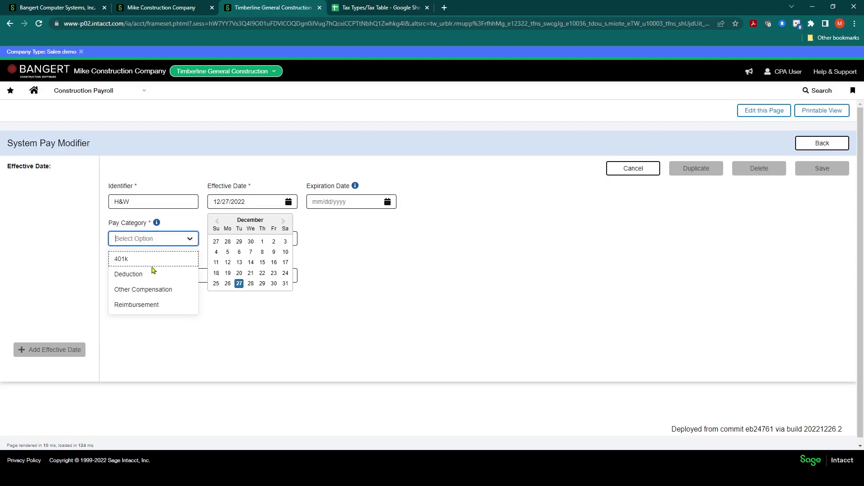
left_click(132, 291)
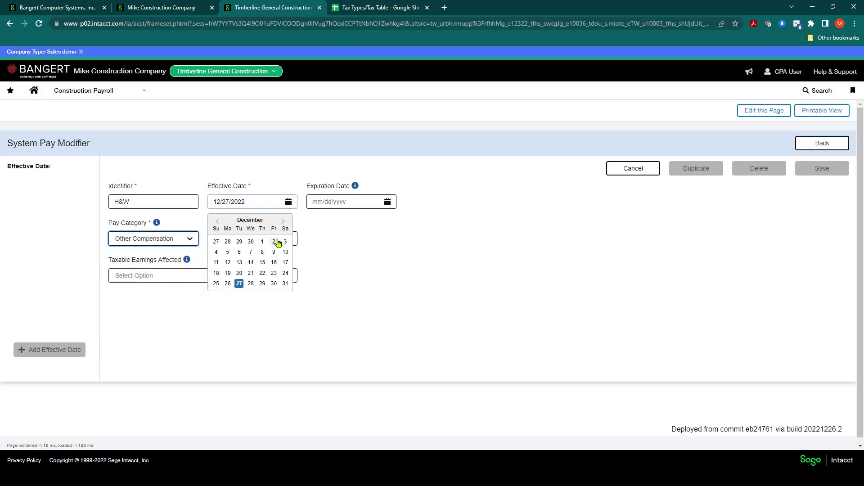
left_click(293, 239)
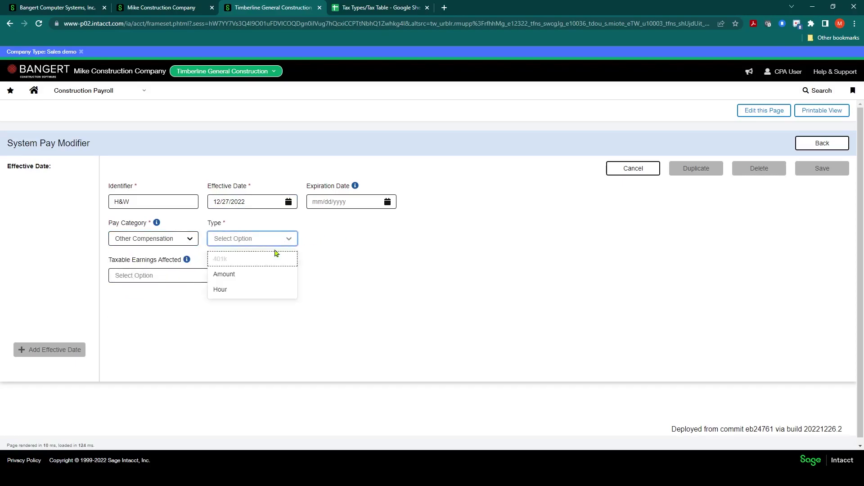
left_click(227, 291)
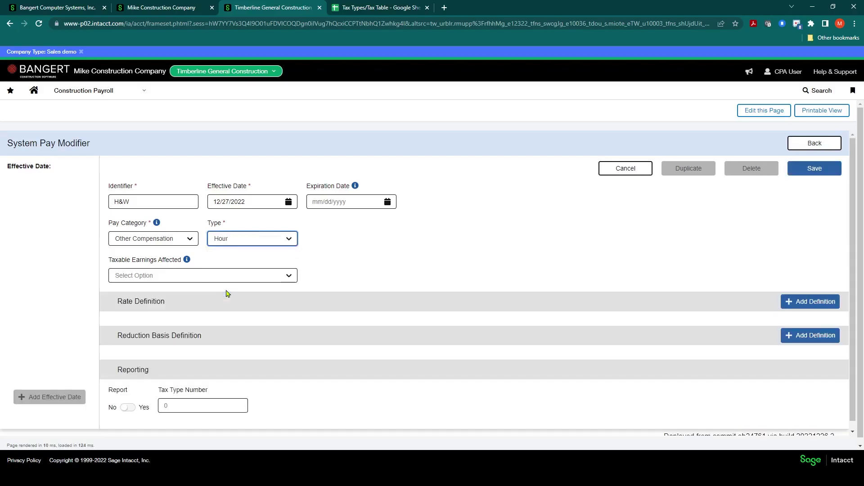
left_click(289, 275)
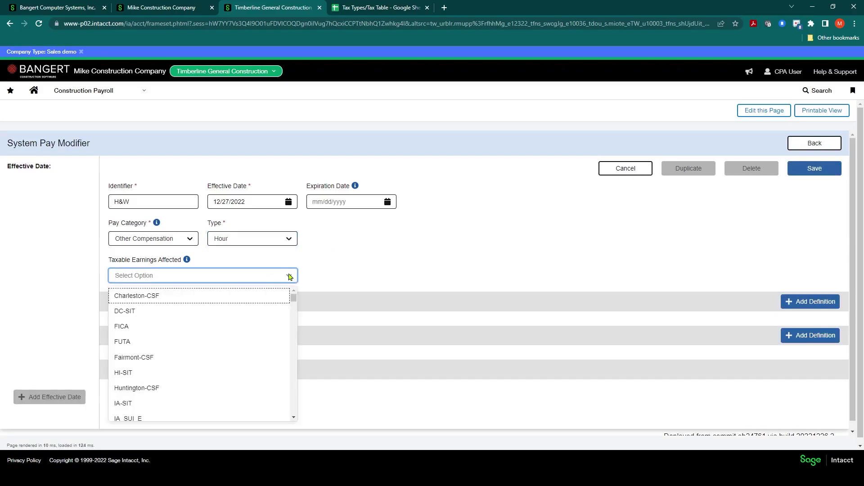
left_click(289, 276)
Step: Add a rate definition row to H&W and begin choosing its REG hour type
scroll(339, 261, "down", 1)
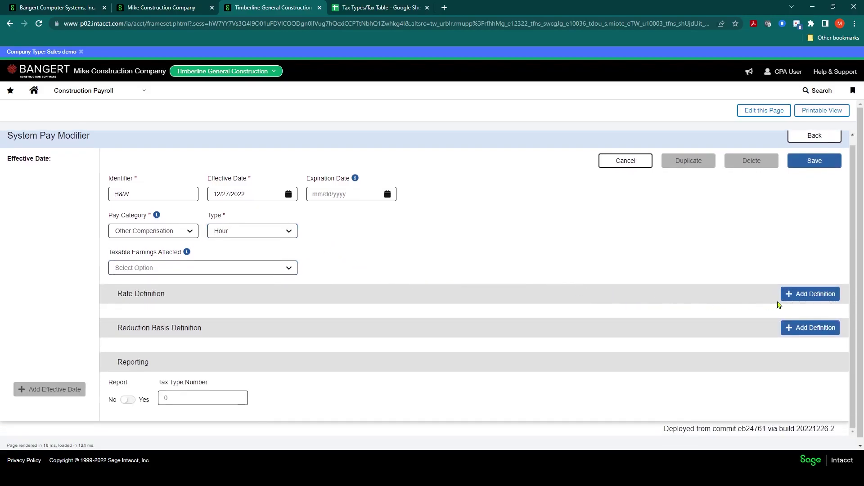
left_click(803, 299)
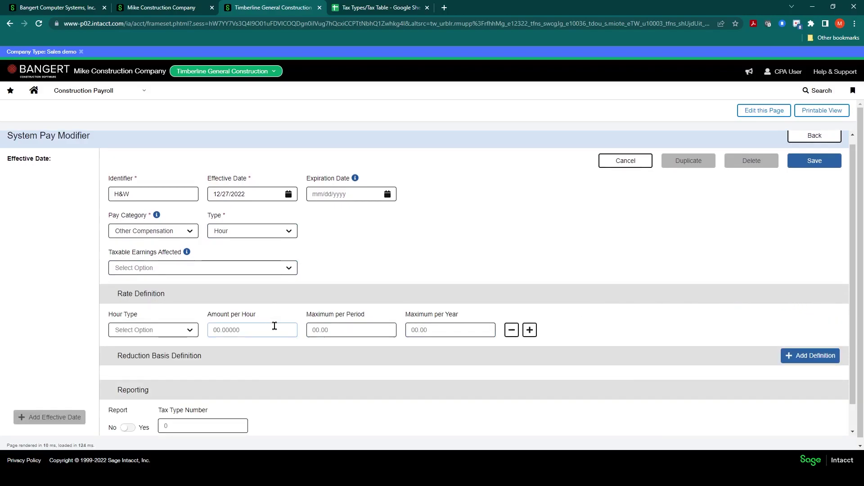
left_click(189, 330)
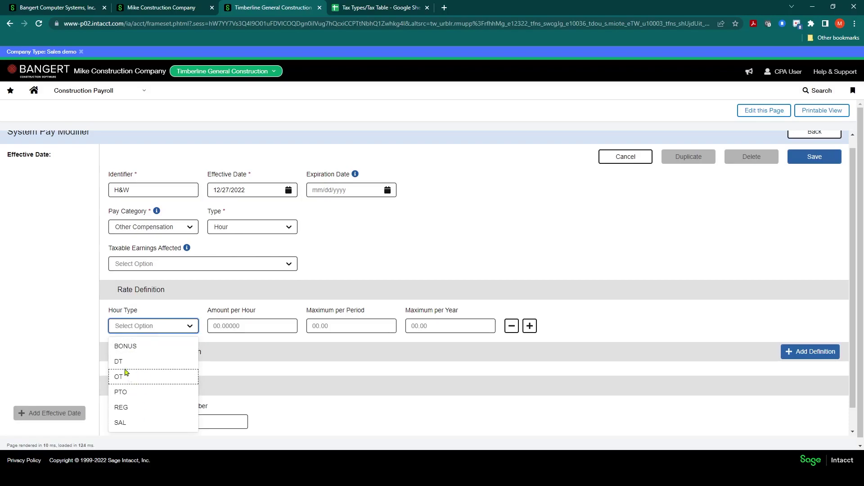
left_click(129, 408)
left_click(241, 325)
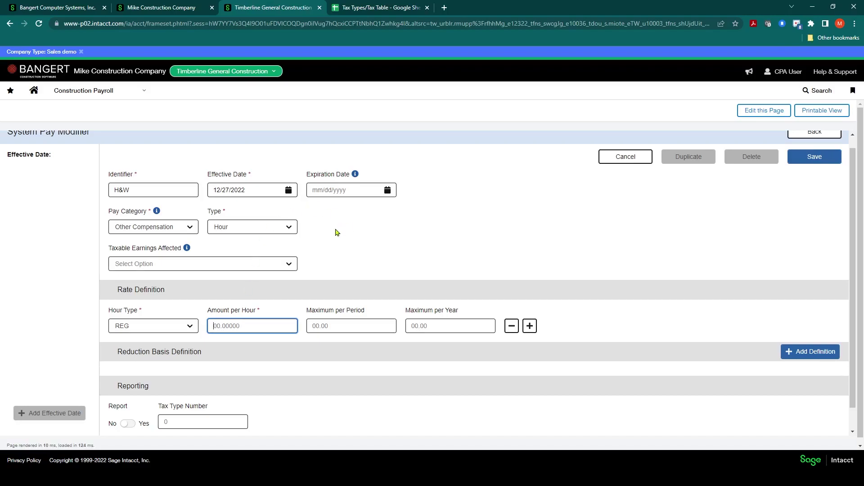
scroll(253, 228, "up", 1)
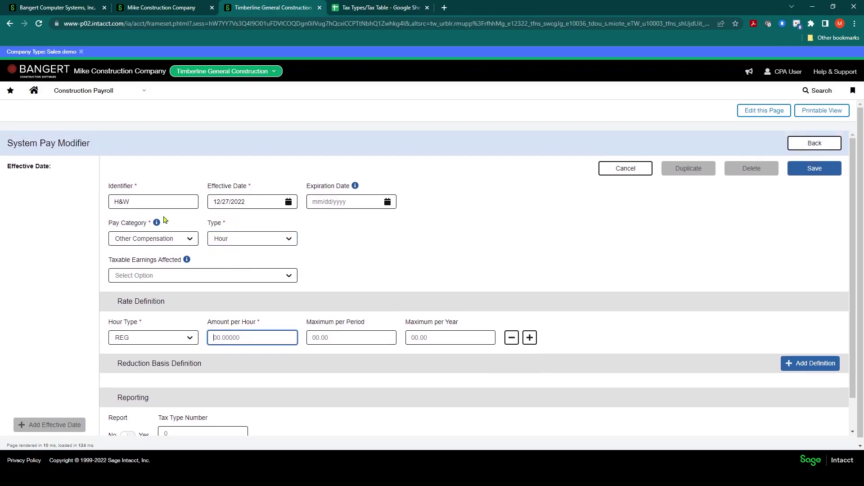